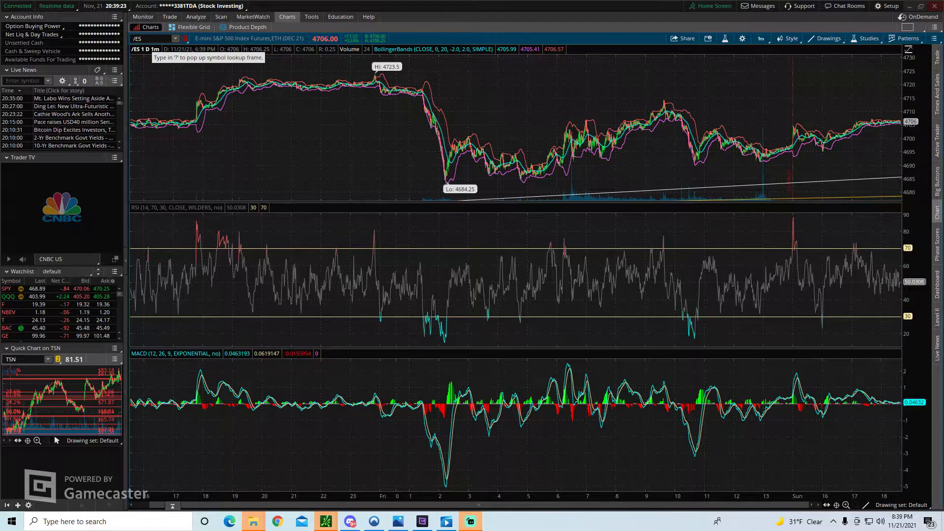
- Draw a trendline from the 4723.5 high down to the later peak near 4715
right_click(433, 72)
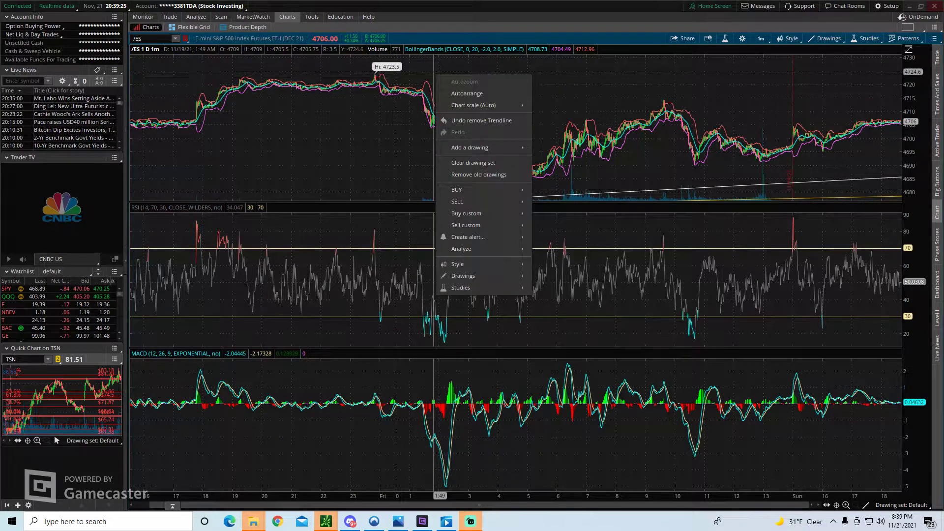
mouse_move(472, 276)
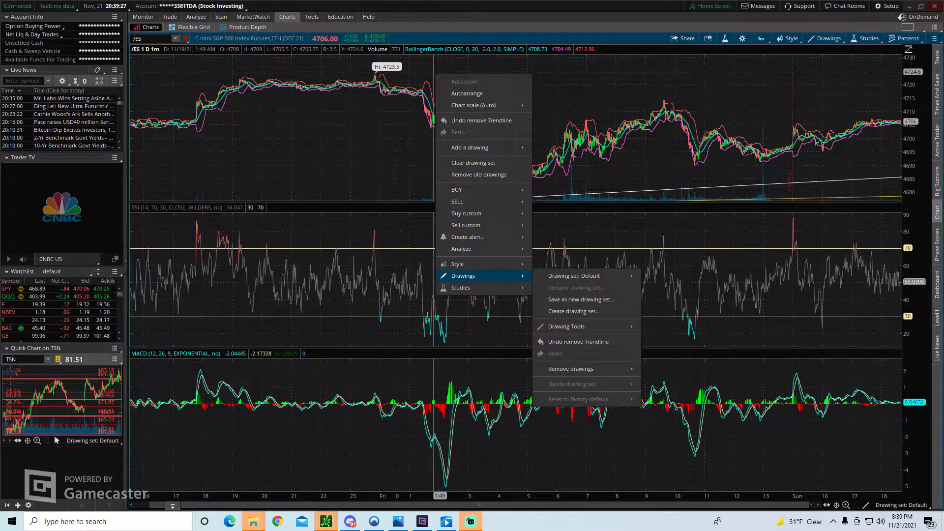
mouse_move(565, 326)
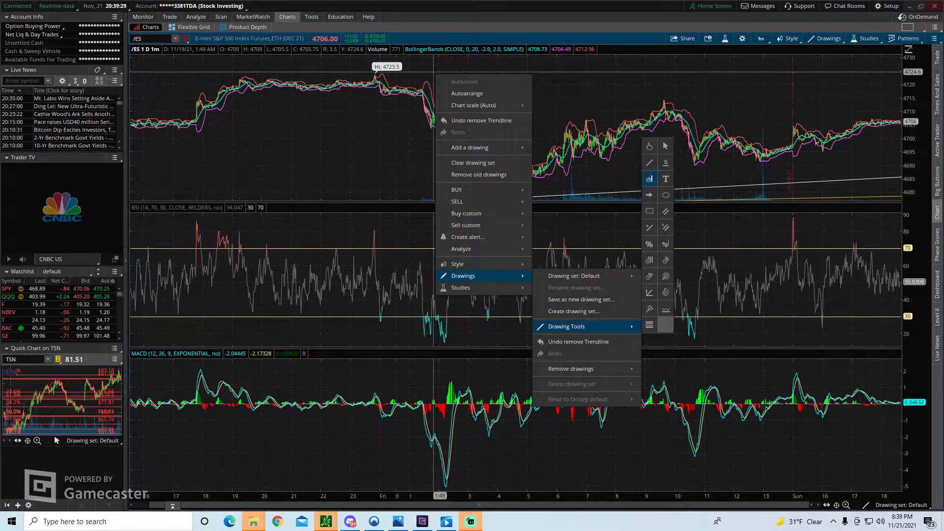
left_click(649, 162)
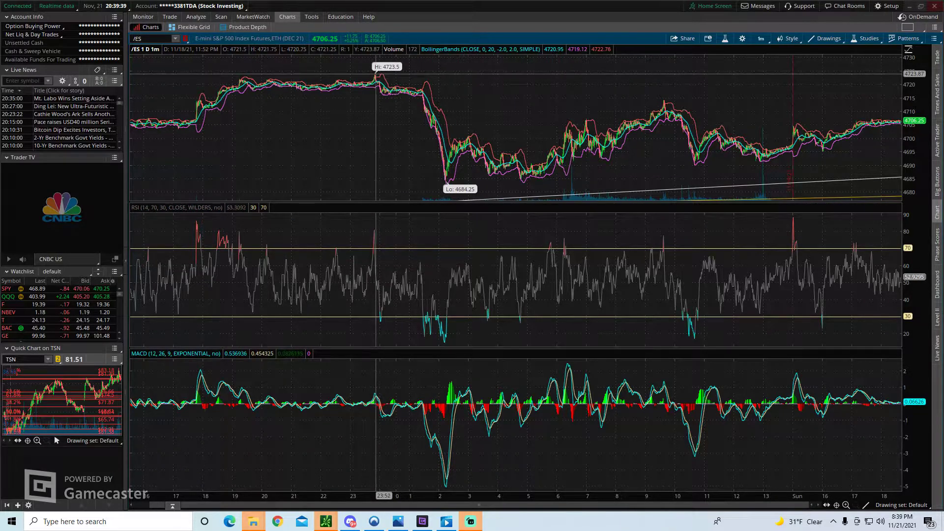
left_click(376, 74)
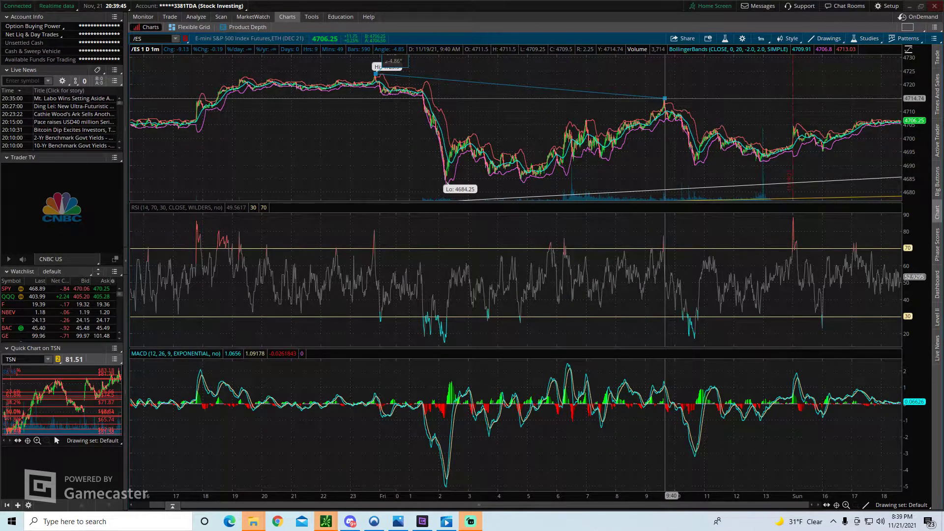
left_click(665, 98)
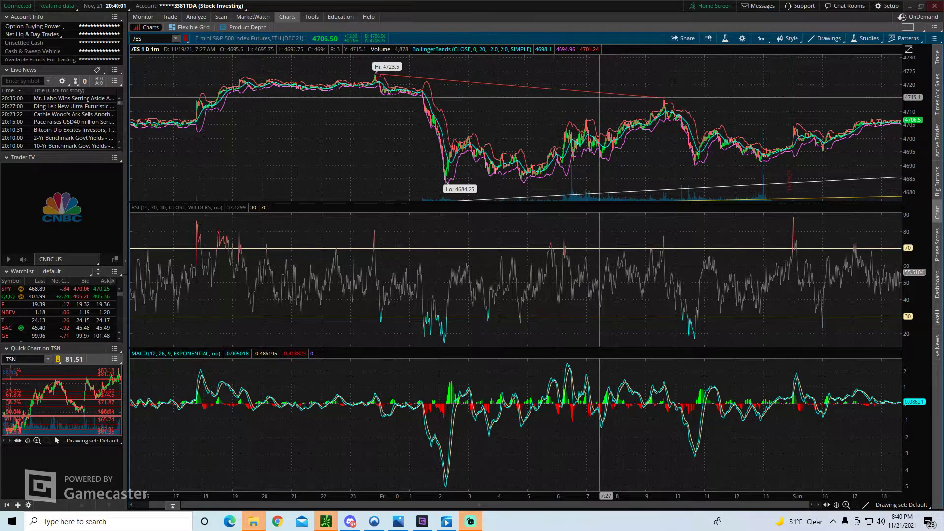
right_click(600, 93)
- Remove the red trendline and select the Trendline drawing tool again
left_click(638, 141)
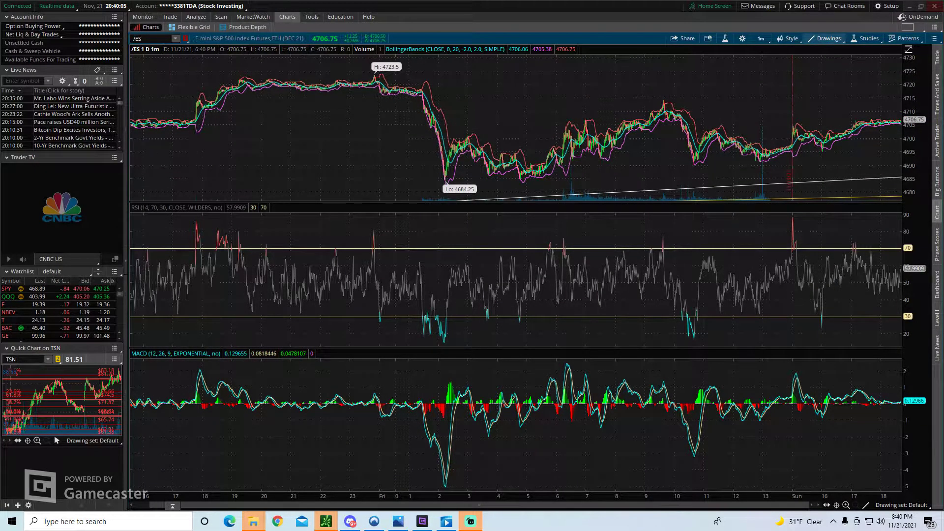
left_click(829, 38)
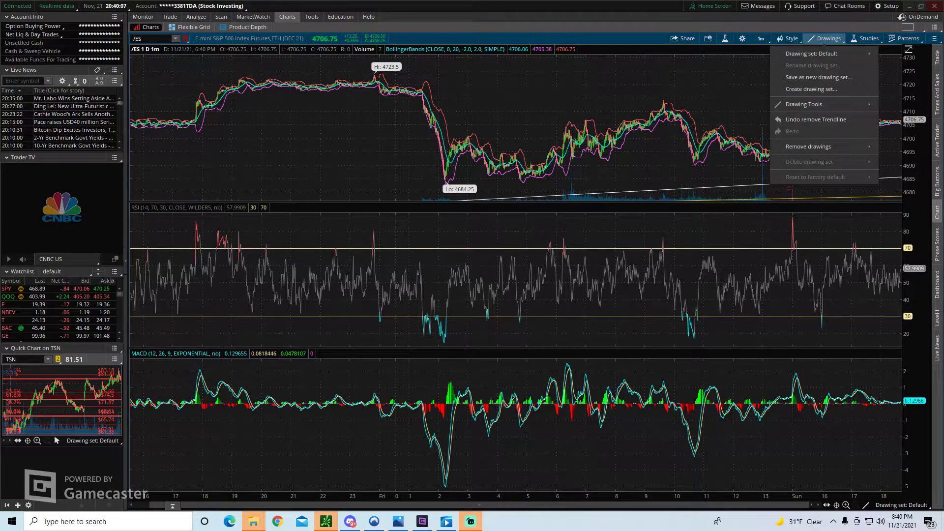
mouse_move(826, 104)
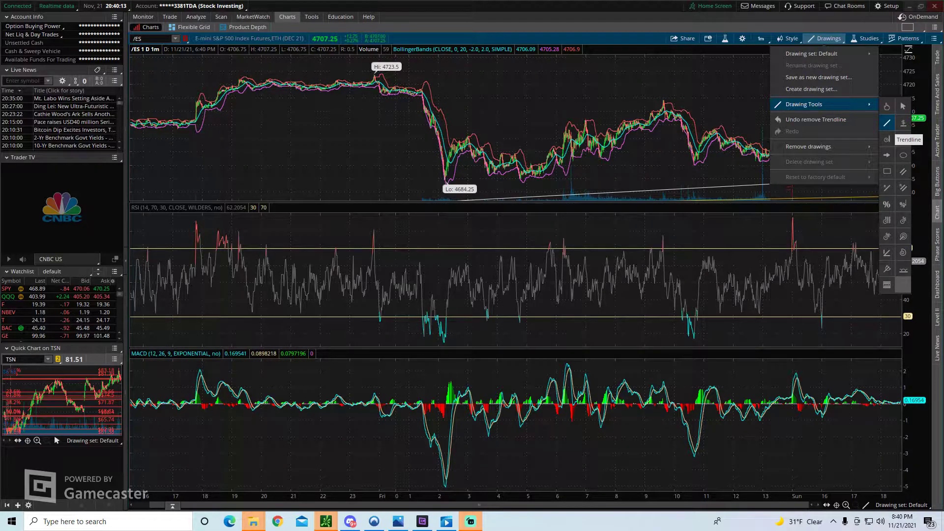
left_click(887, 123)
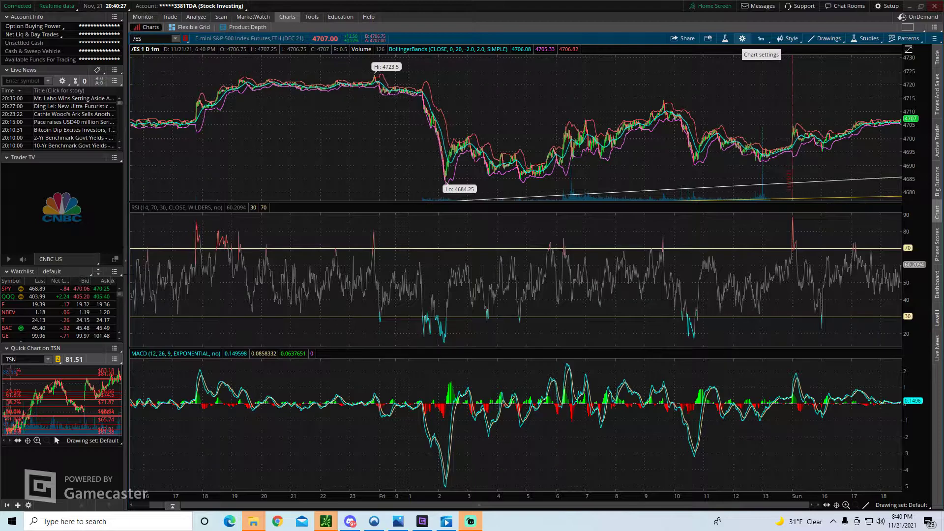
- Set Snap drawings to OHLC in Chart Settings and apply it
left_click(741, 38)
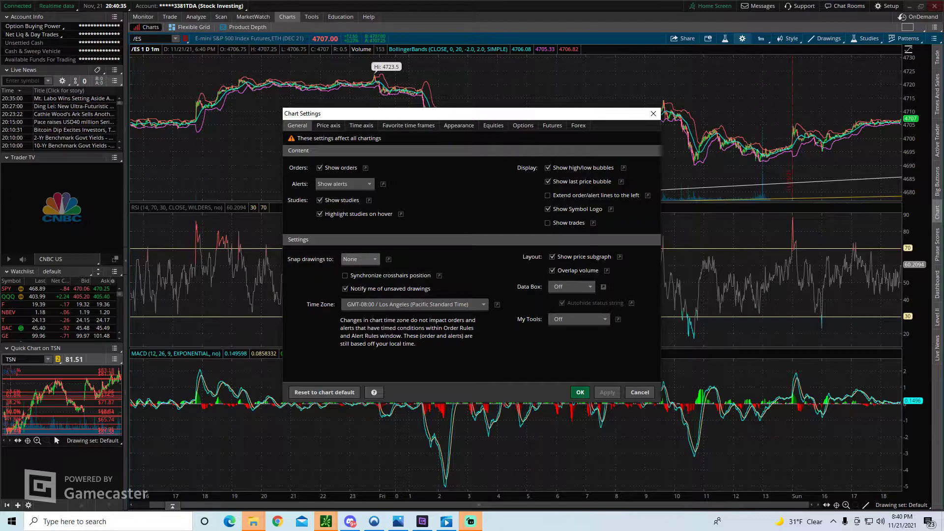
left_click(360, 259)
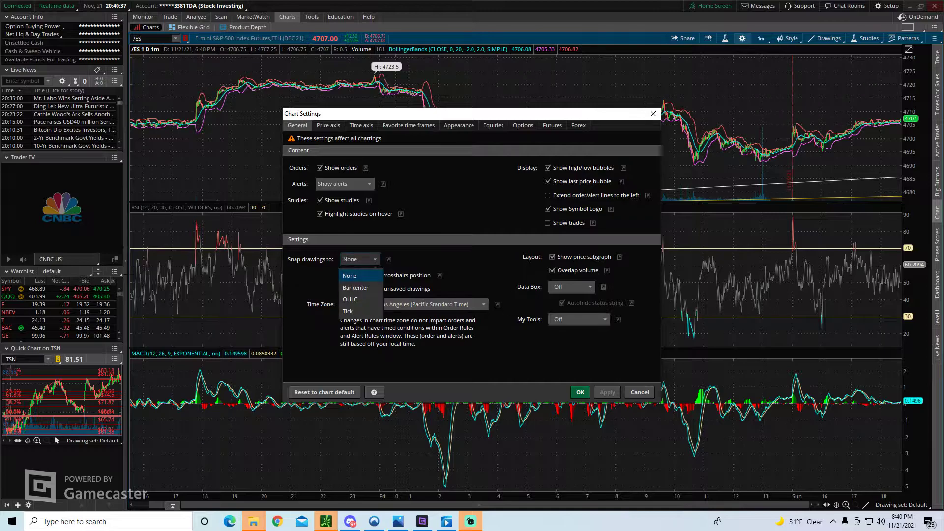
left_click(350, 299)
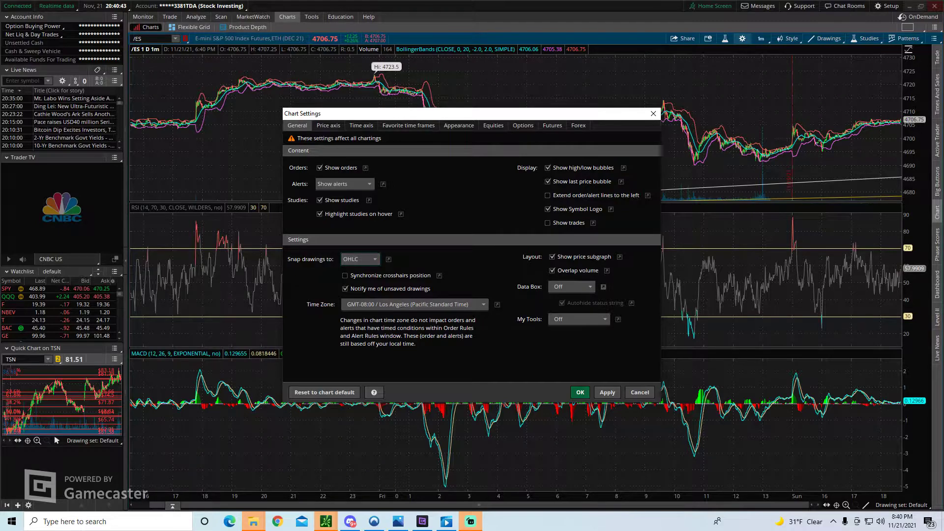
key("Return")
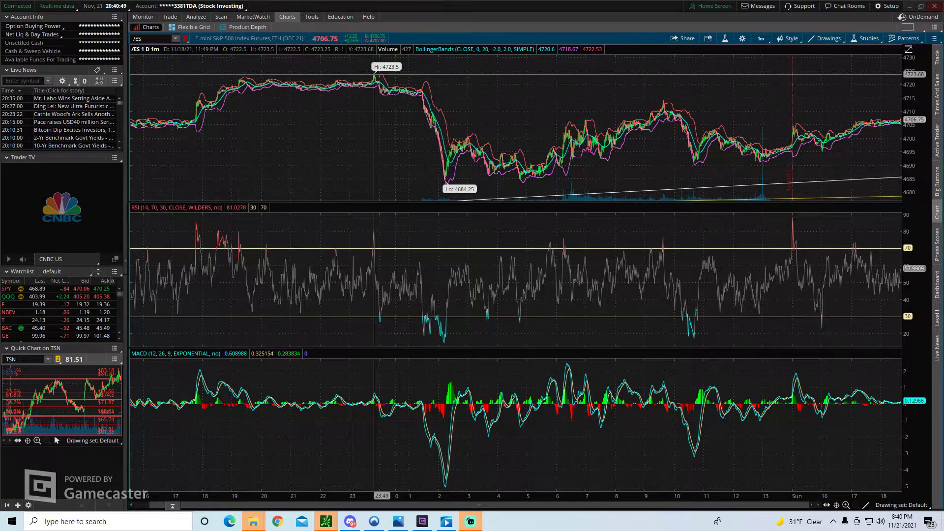
- Draw a new trendline from the 4723.5 high to the 11/19 morning peak near 4715
left_click(375, 74)
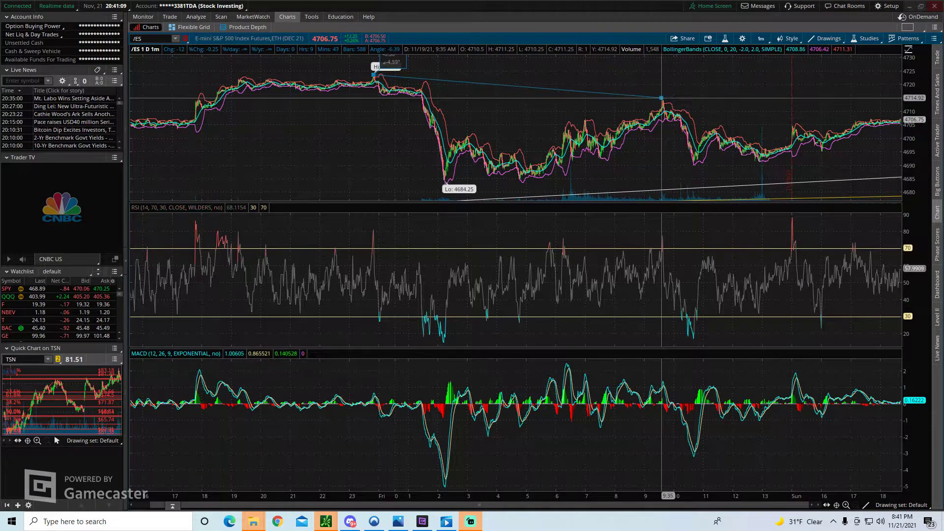
left_click(664, 98)
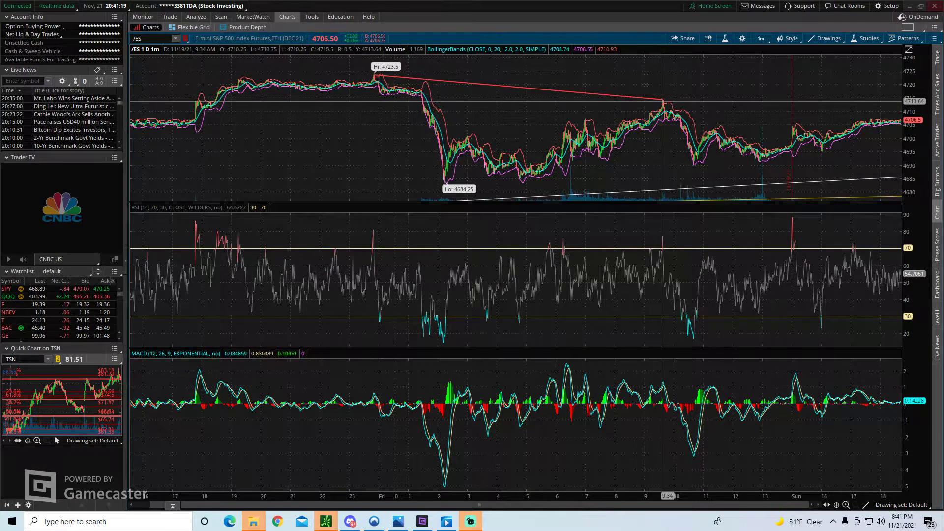
mouse_move(664, 99)
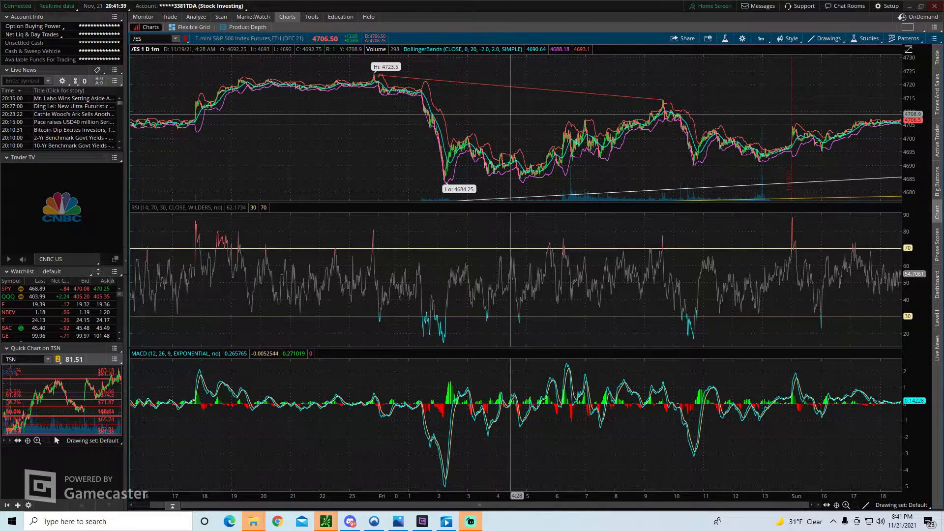
- Change the 4723.5-high trendline's colour from red to cyan in its Properties
right_click(496, 85)
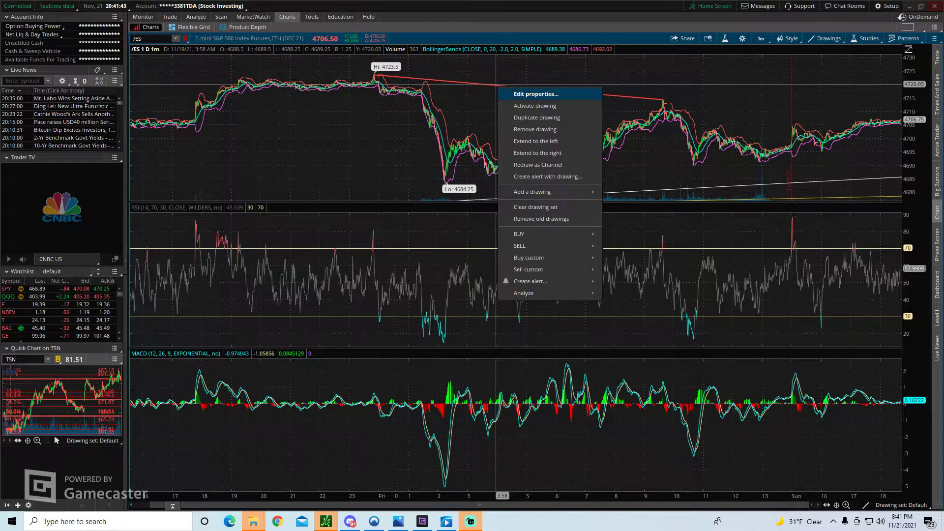
left_click(536, 94)
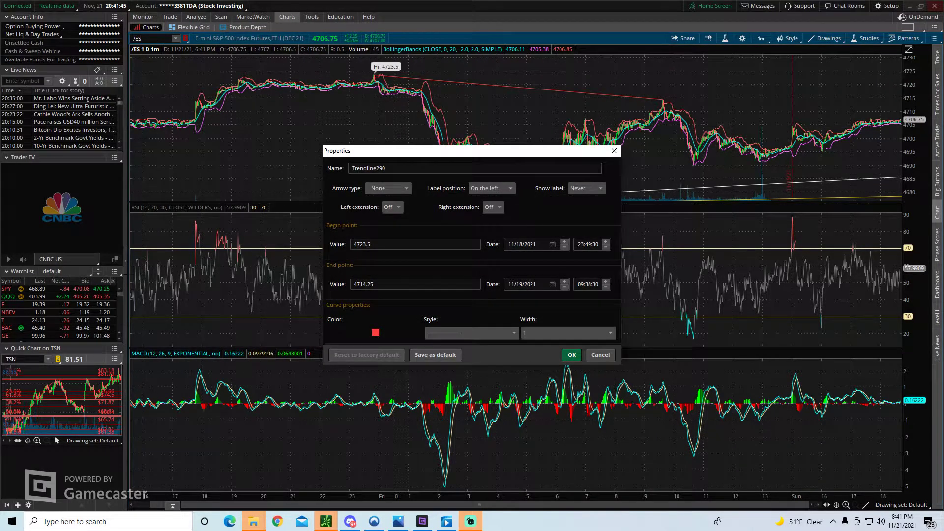
left_click(375, 333)
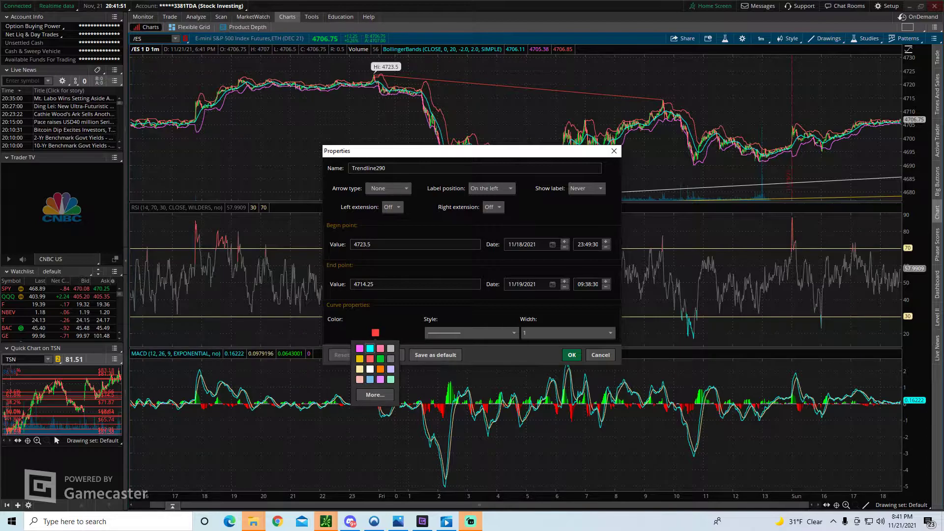
left_click(370, 348)
left_click(572, 355)
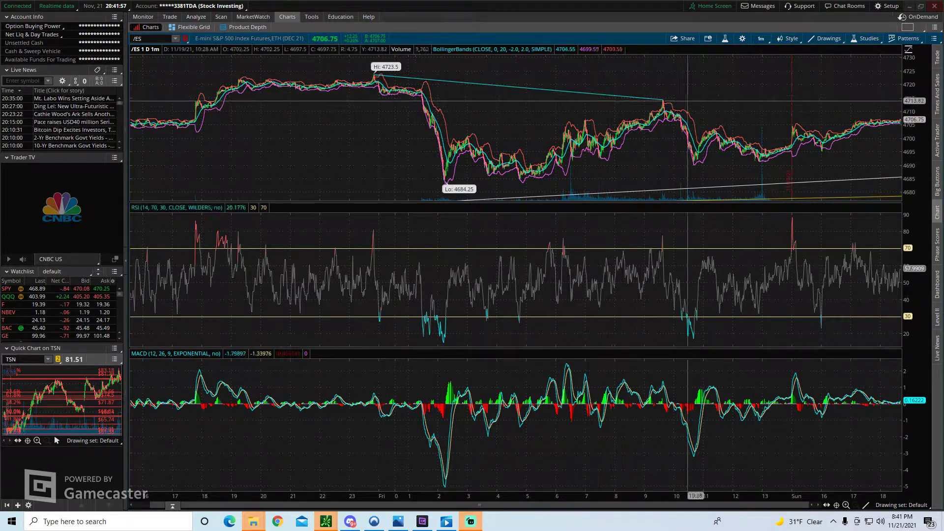
- Switch the chart to 10-day 30-minute bars and back to 1-day 1-minute bars
left_click(761, 39)
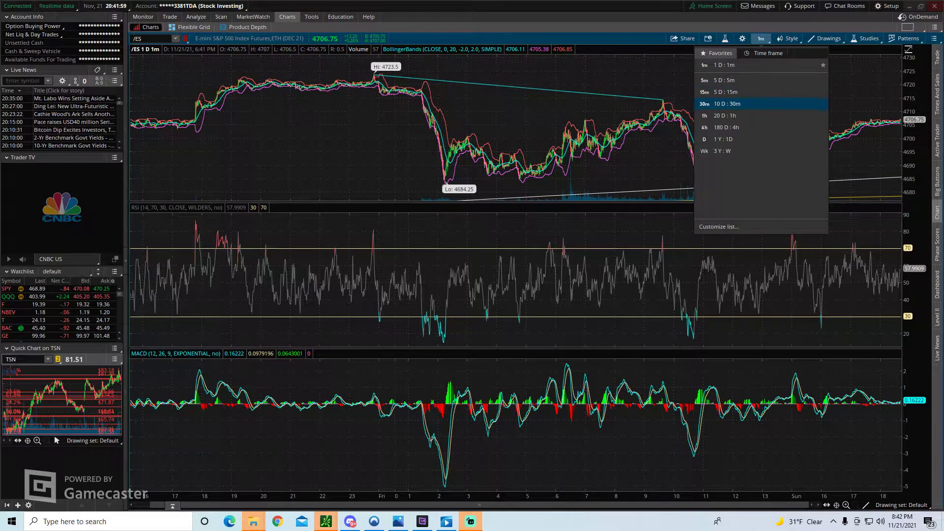
left_click(727, 104)
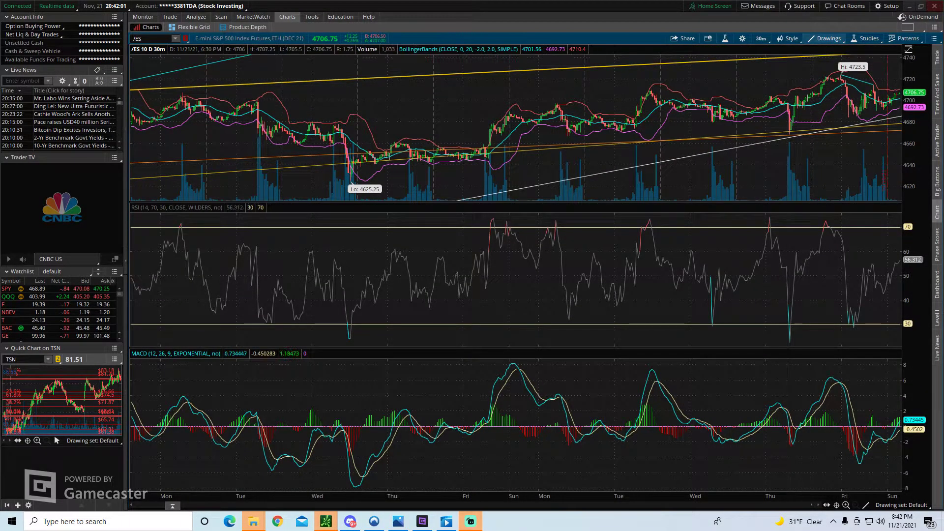
left_click(761, 38)
left_click(724, 81)
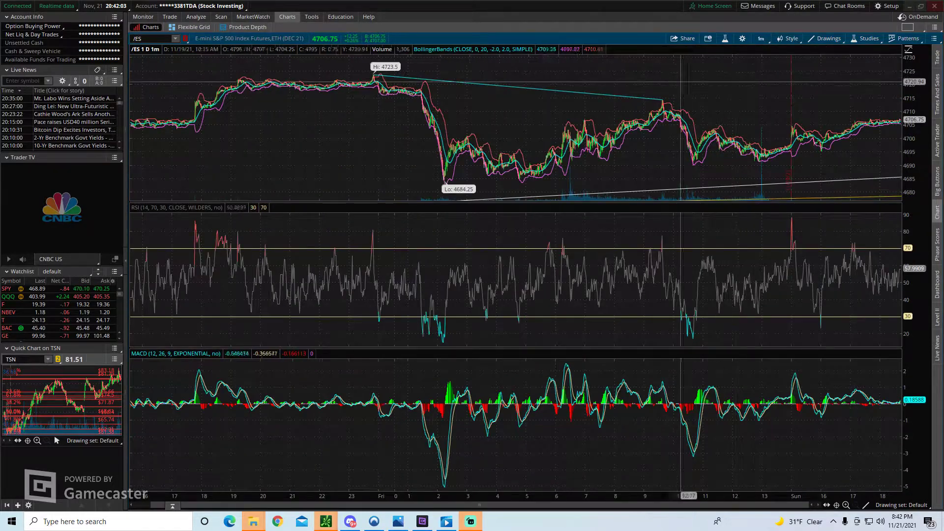
- Extend the cyan trendline both to the right and to the left
right_click(602, 94)
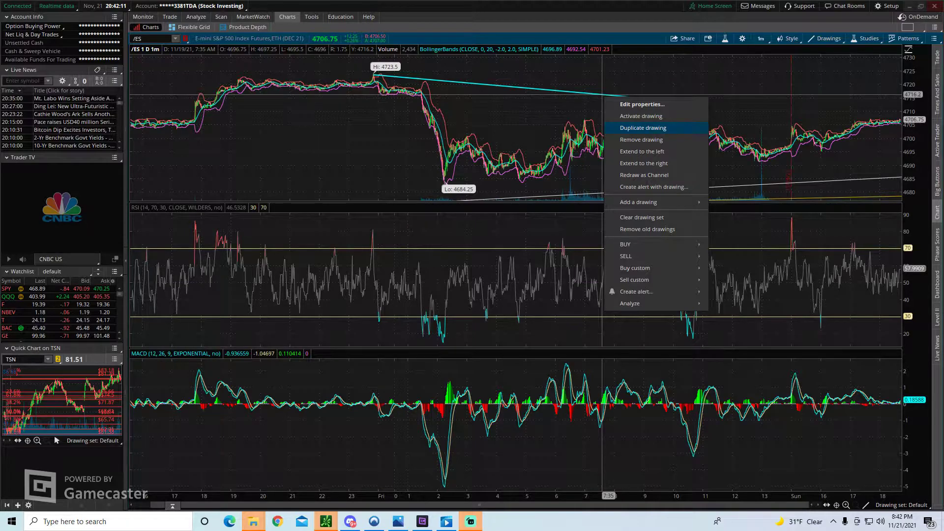
left_click(641, 116)
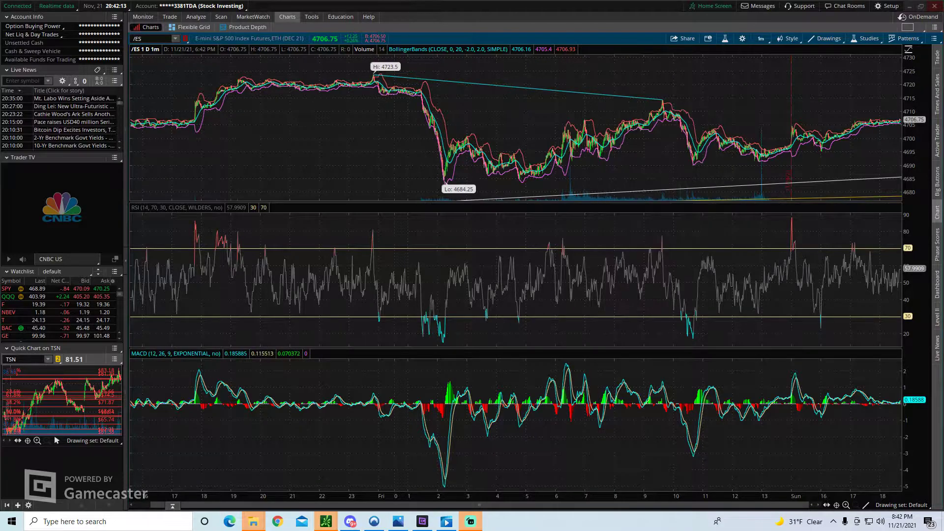
right_click(580, 92)
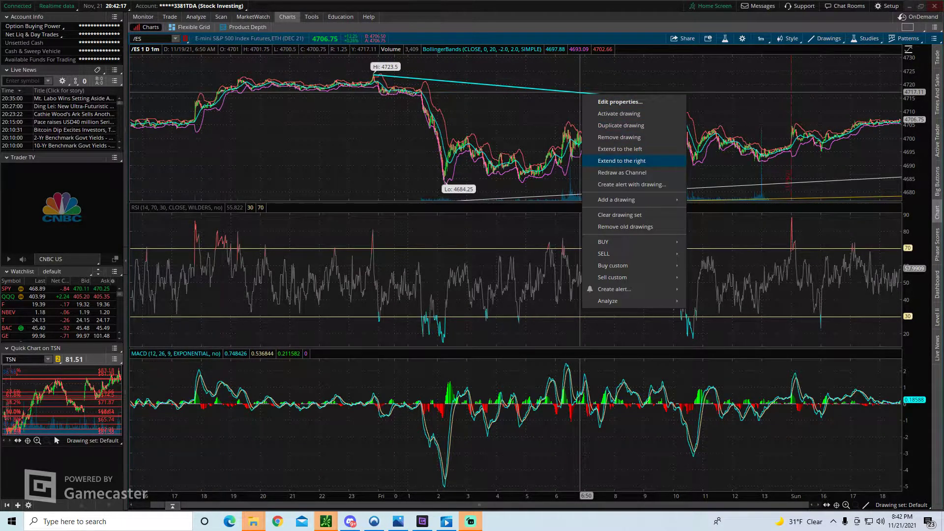
left_click(621, 161)
right_click(591, 94)
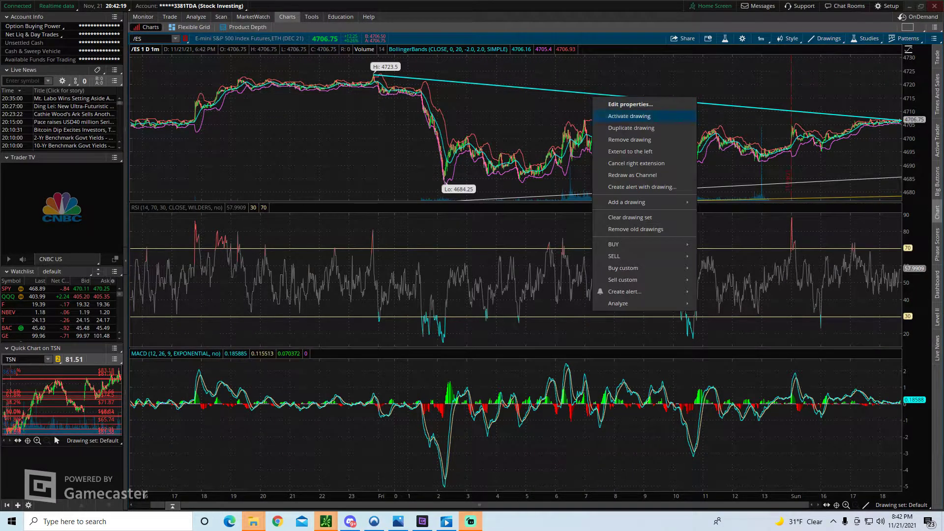
left_click(630, 152)
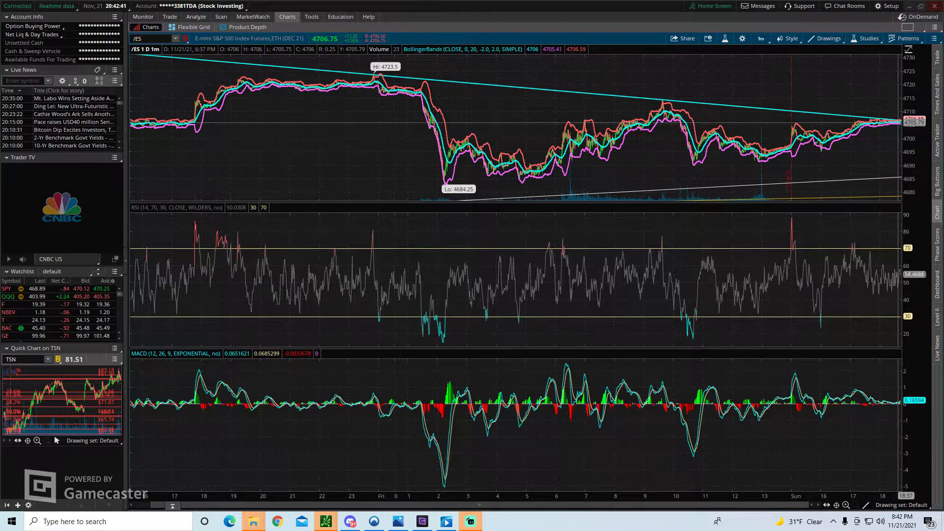
right_click(495, 87)
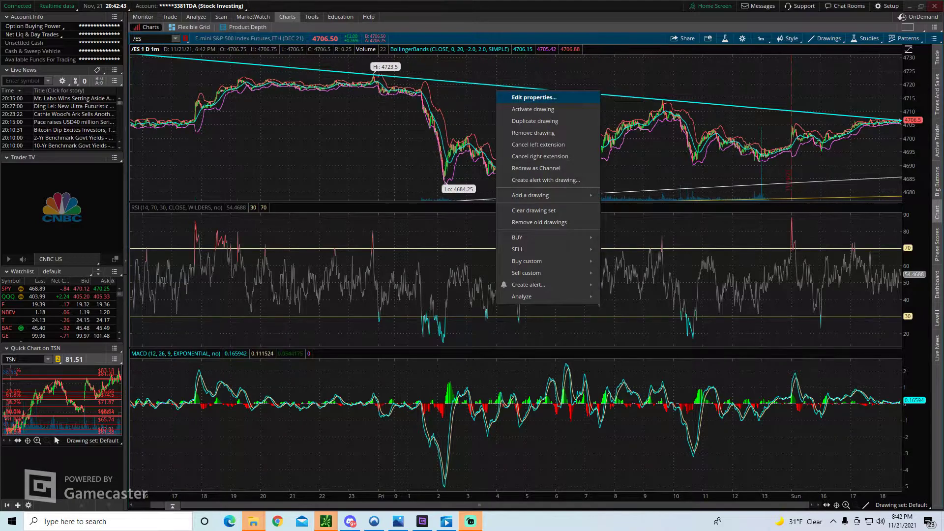
left_click(531, 98)
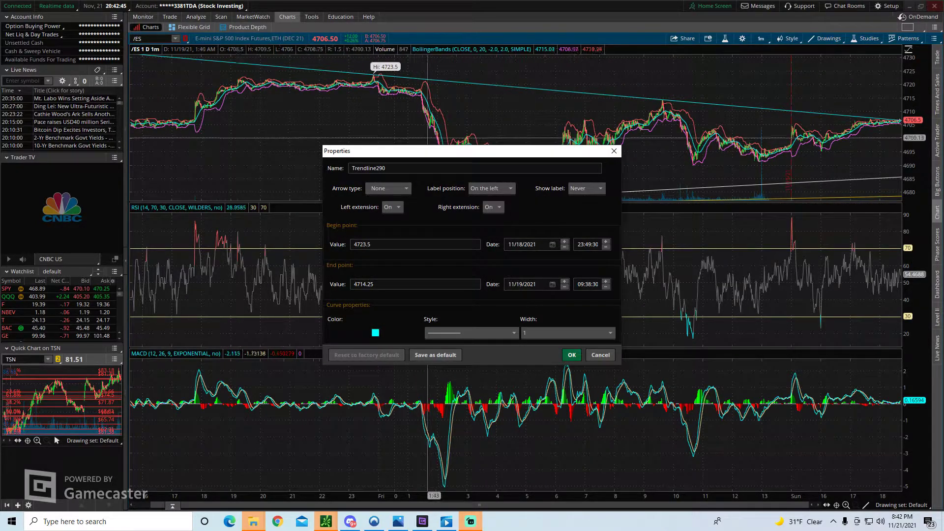
left_click(374, 244)
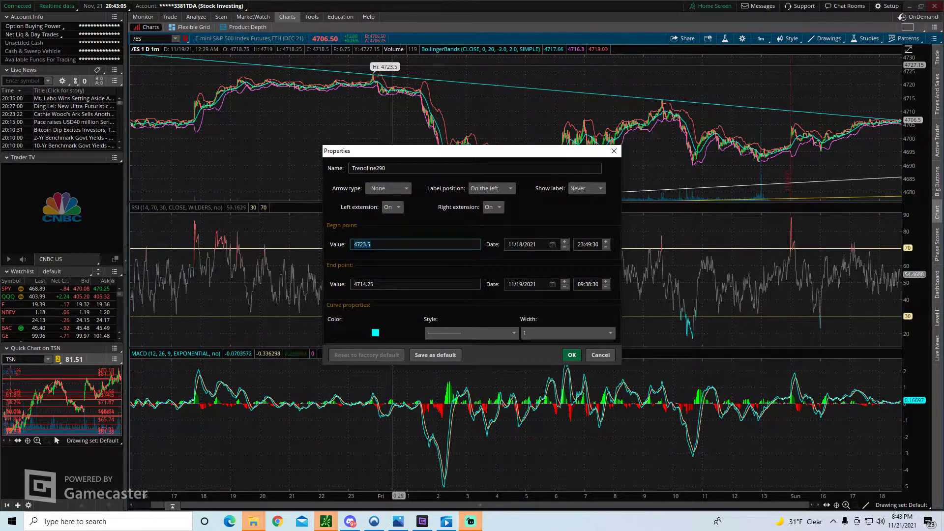
left_click_drag(354, 244, 370, 244)
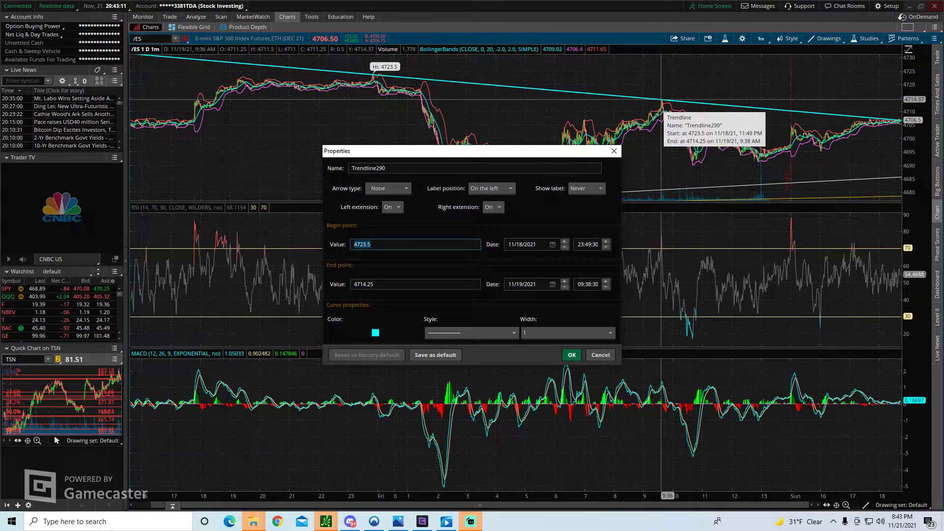
key("End")
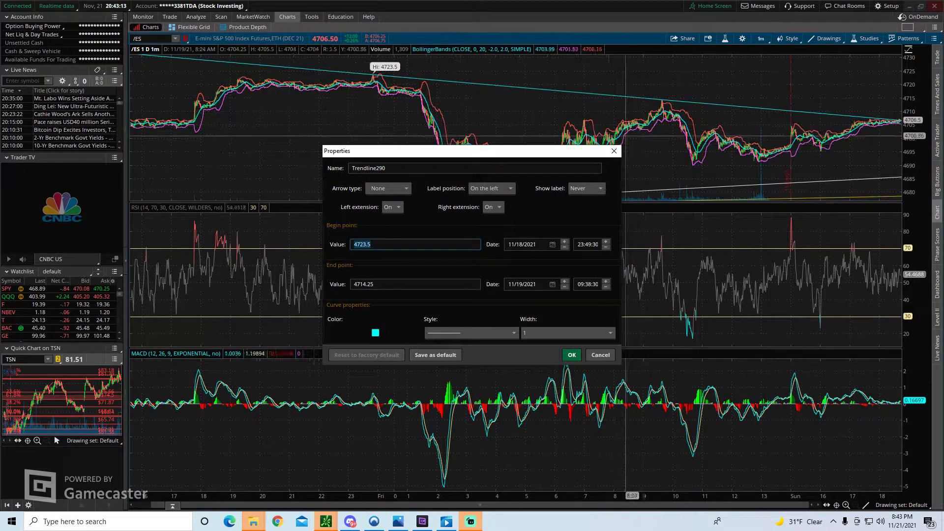
key("Return")
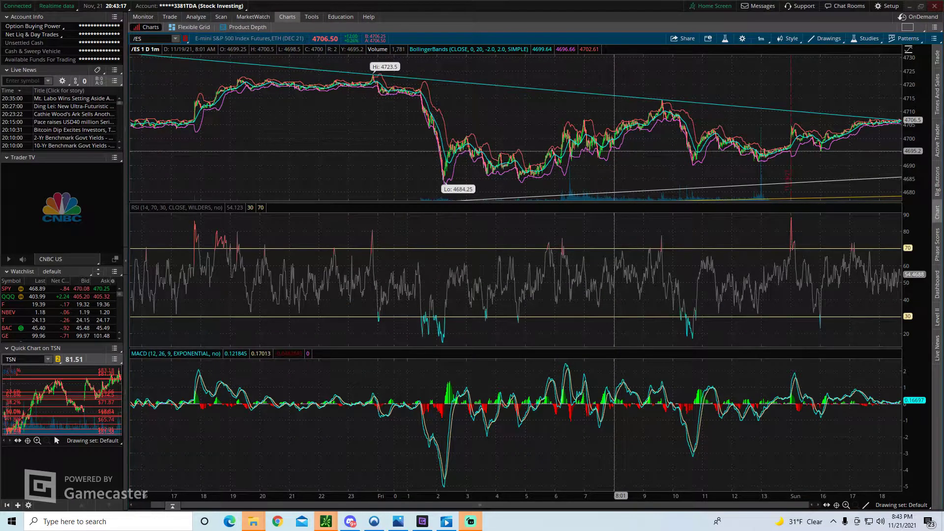
- Duplicate the cyan trendline and drag the copy down below the bars near 4684.25
right_click(512, 86)
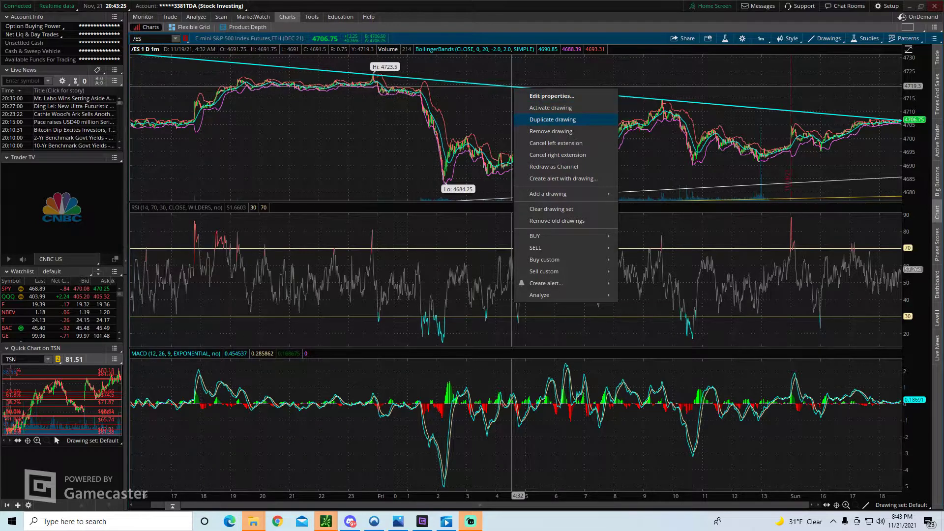
left_click(553, 120)
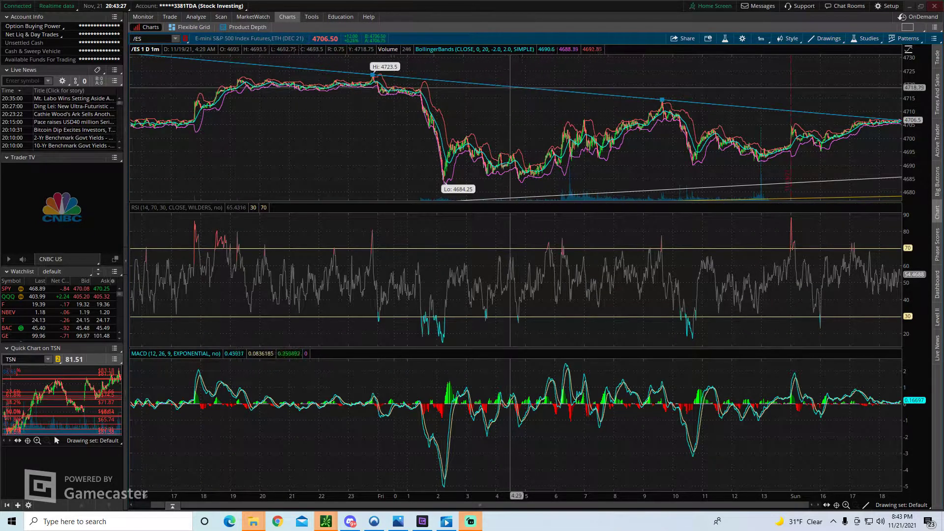
left_click_drag(513, 121, 517, 186)
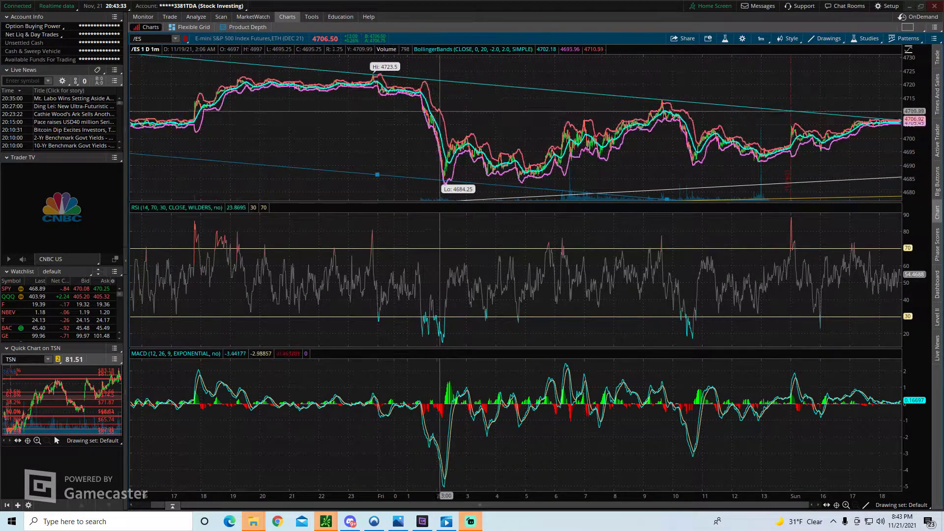